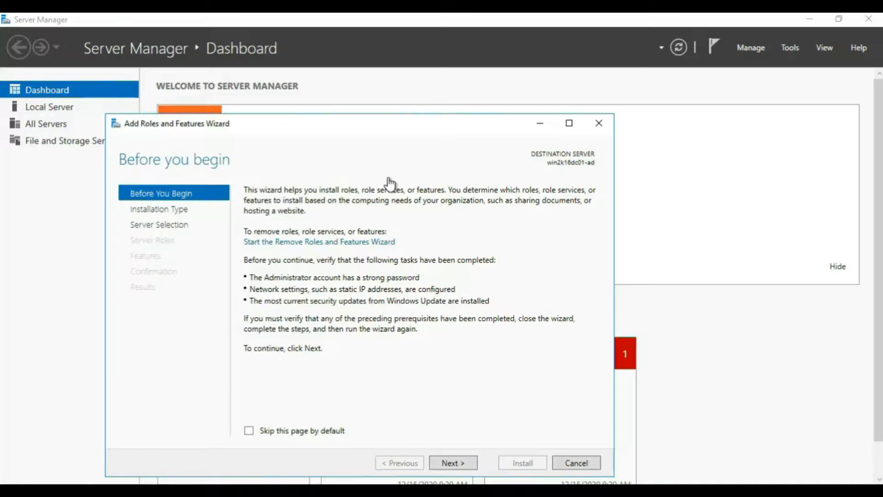
Step: Choose role-based installation on win2k16dc01-ad and select the Active Directory Domain Services role with its required features and management tools
left_click(455, 462)
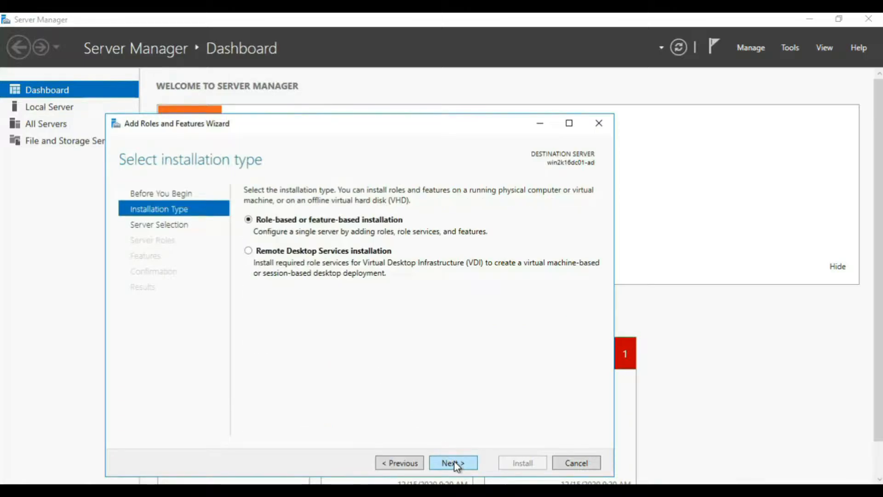
left_click(457, 464)
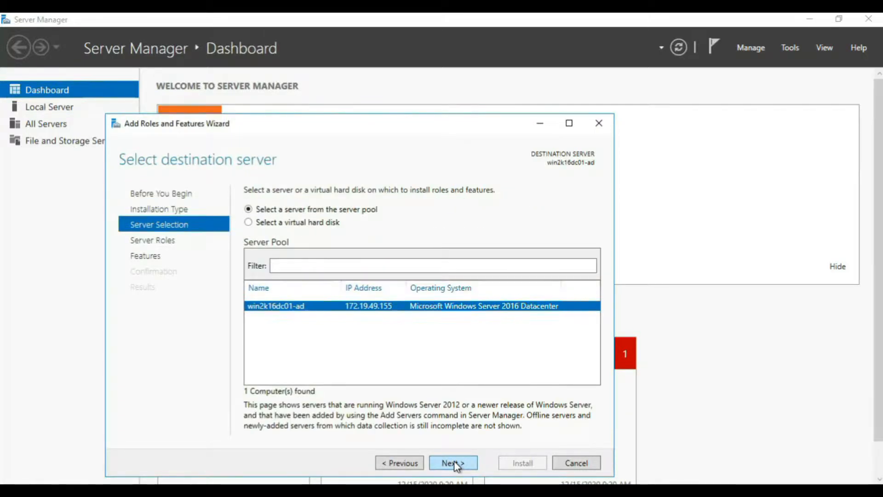
left_click(455, 463)
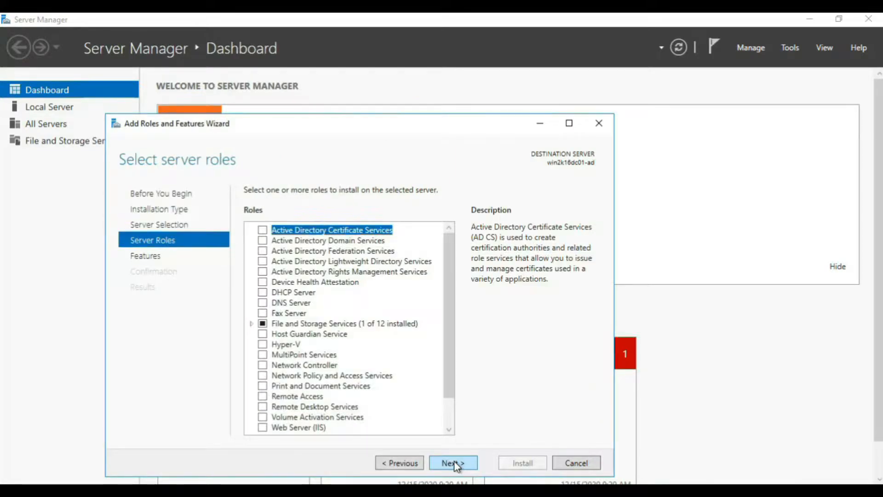
left_click(263, 240)
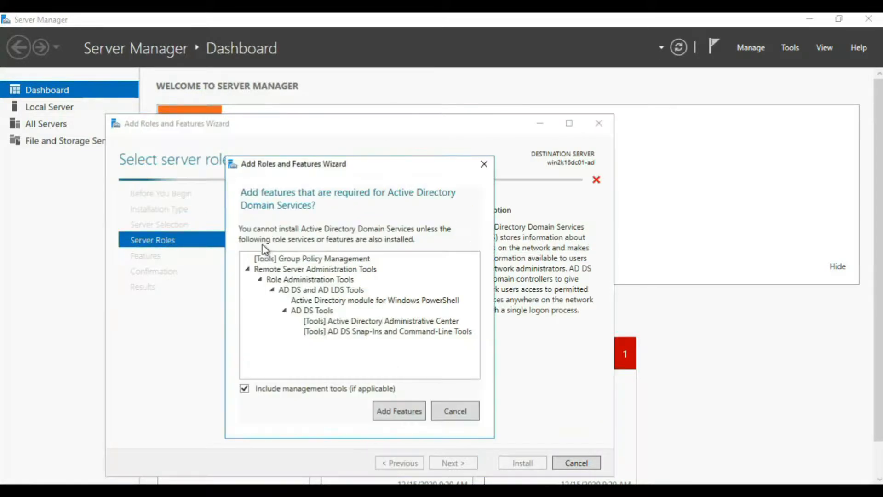
left_click(406, 410)
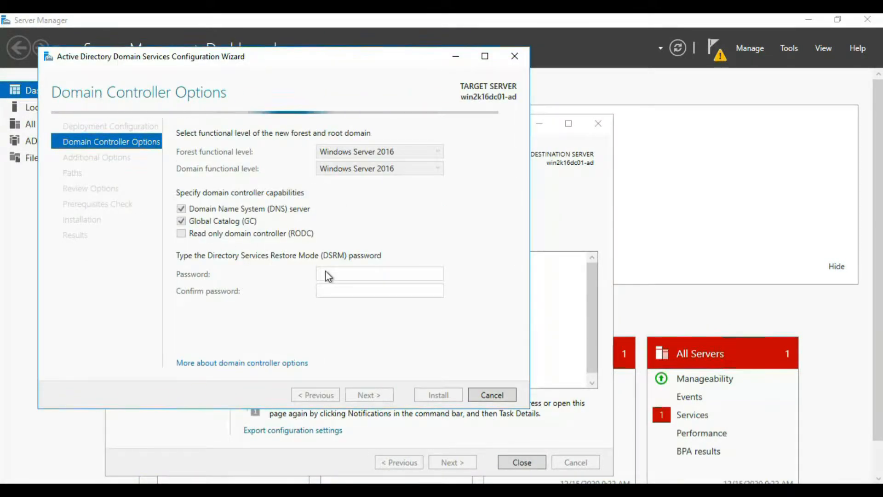
Step: Enter and confirm the Directory Services Restore Mode password for the new forest's domain controller
left_click(331, 274)
type("••••••••••••••")
key("Tab")
type("••••••••••••••")
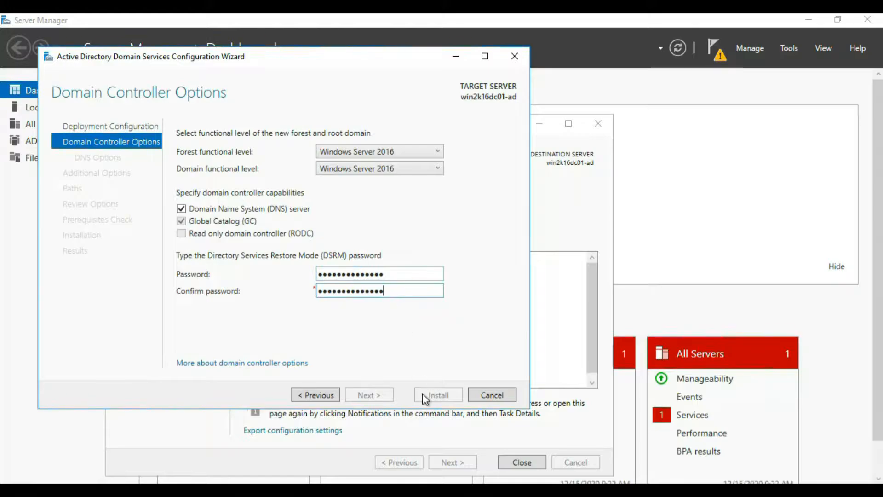
Step: Accept the remaining default domain controller settings and install Active Directory Domain Services to promote the server
left_click(376, 396)
left_click(375, 396)
left_click(377, 396)
left_click(377, 396)
left_click(373, 395)
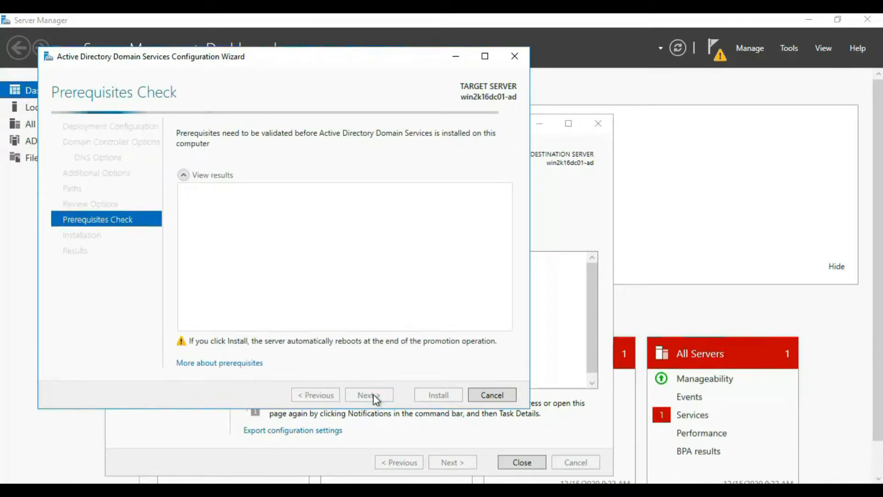
left_click(439, 395)
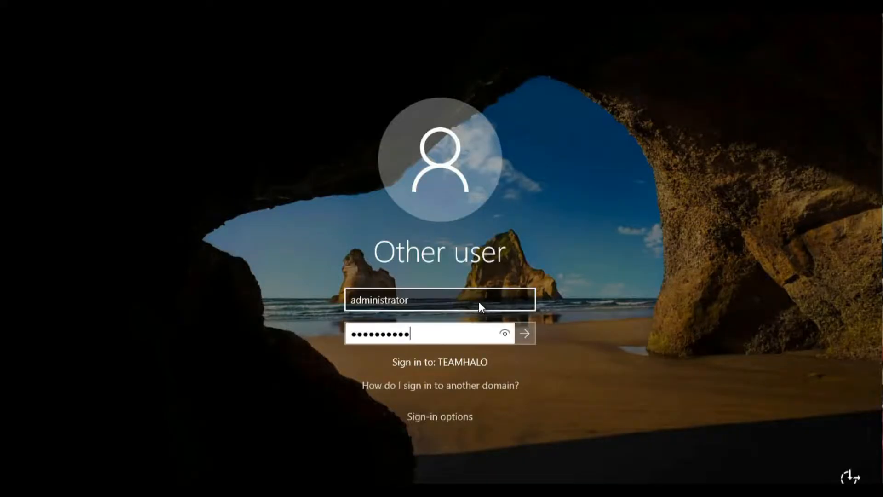
key("Return")
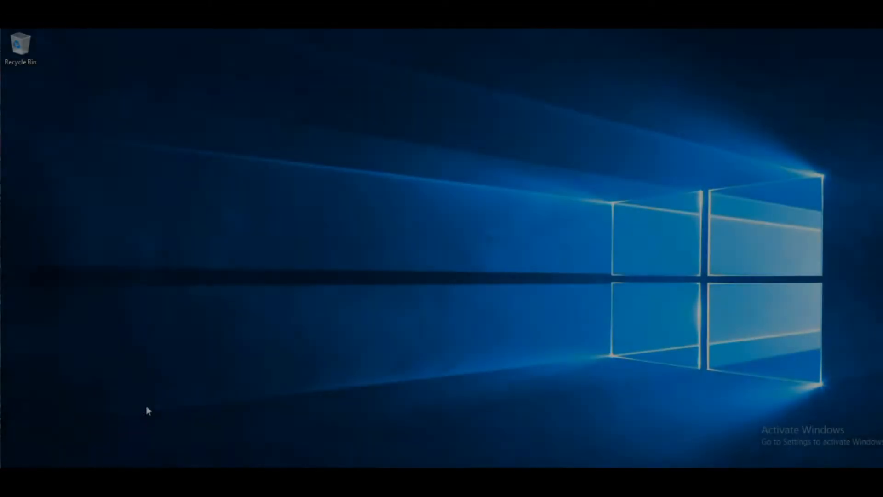
Step: Launch Server Manager and open Active Directory Users and Computers
key("super")
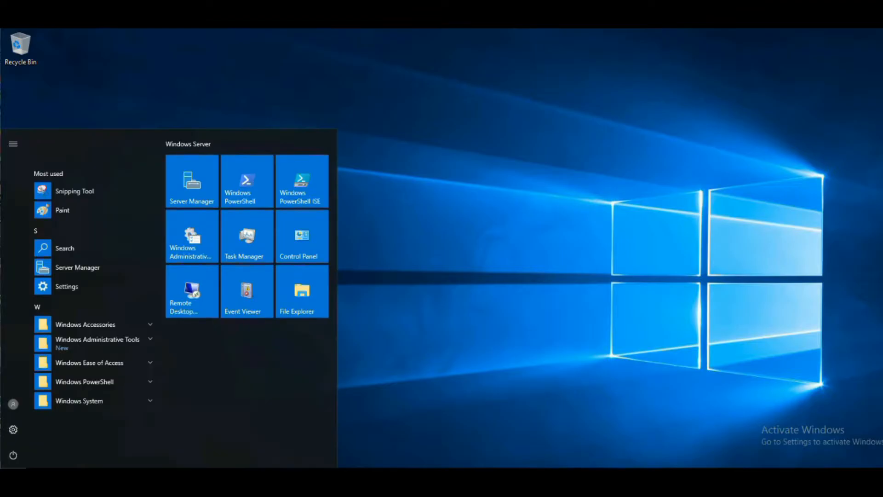
left_click(84, 267)
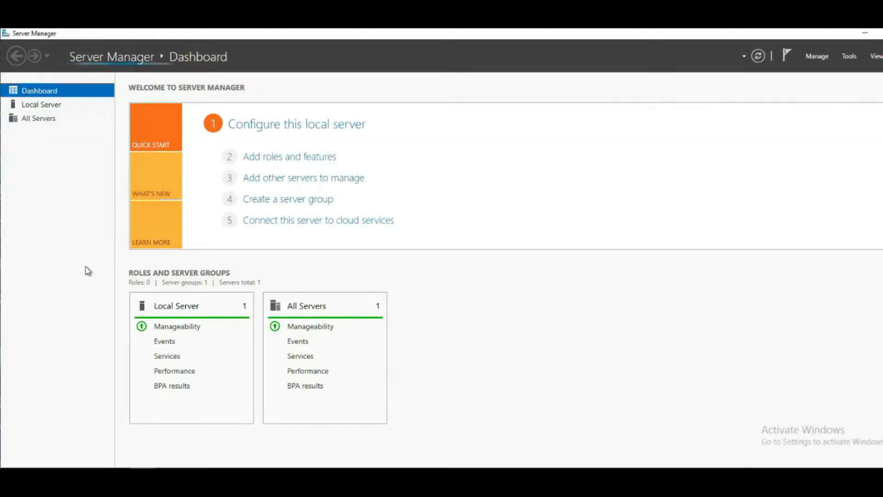
left_click(850, 57)
left_click(773, 117)
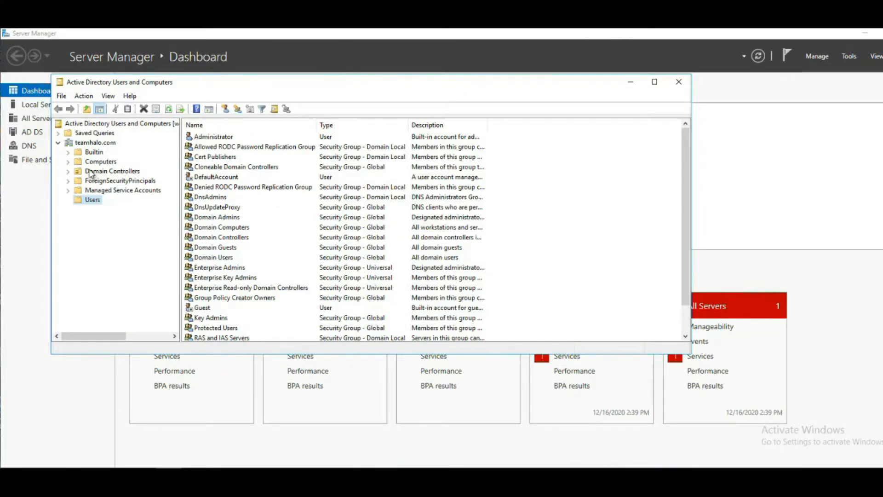
Step: Create a win10admin user in the Users container of teamhalo.com, using the password never expires option
right_click(92, 200)
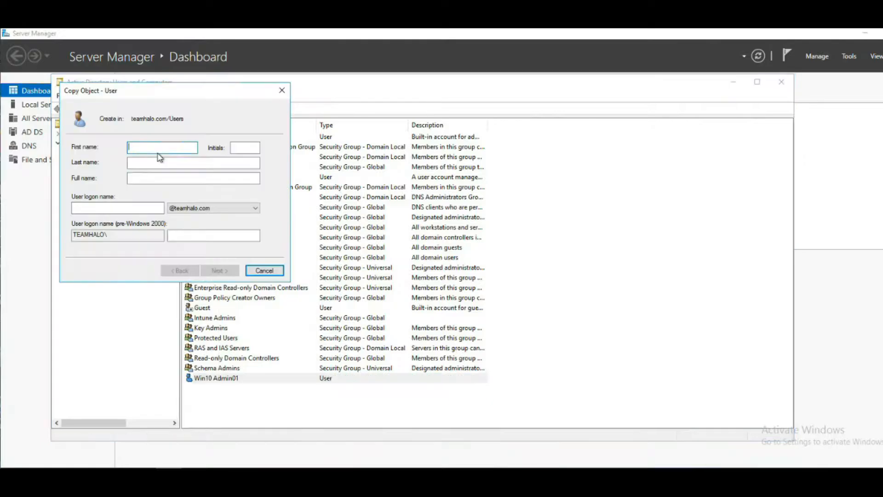
left_click(136, 208)
type("win10admi")
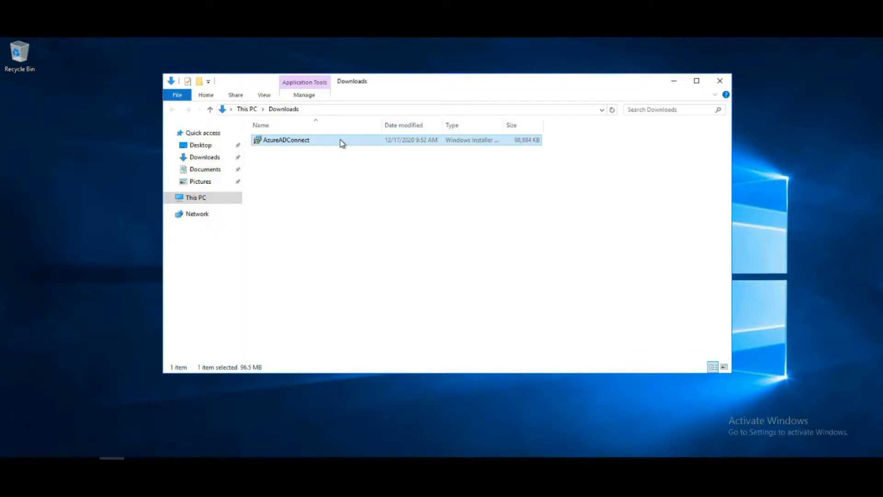
Step: Install the AzureADConnect package from Downloads and bring the Azure Active Directory Connect setup window to the front
right_click(341, 140)
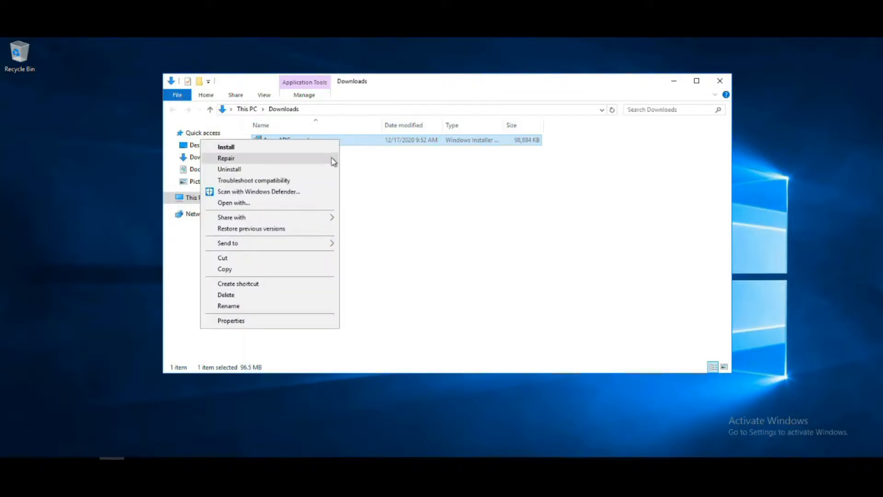
left_click(330, 148)
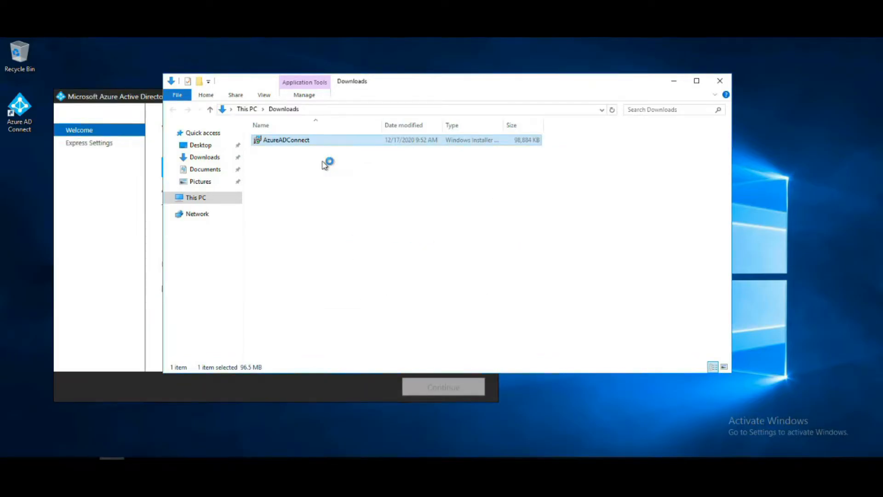
left_click(147, 98)
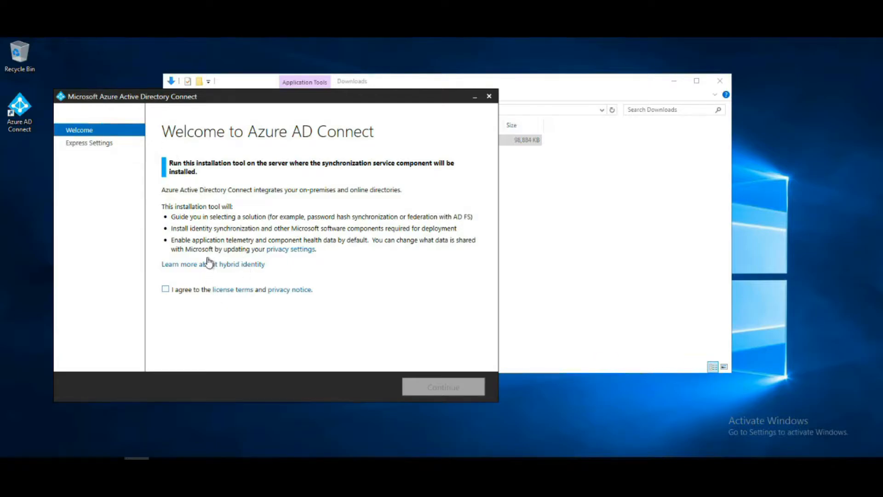
Step: Agree to the Azure AD Connect license terms and privacy notice and choose express settings
left_click(166, 289)
left_click(451, 390)
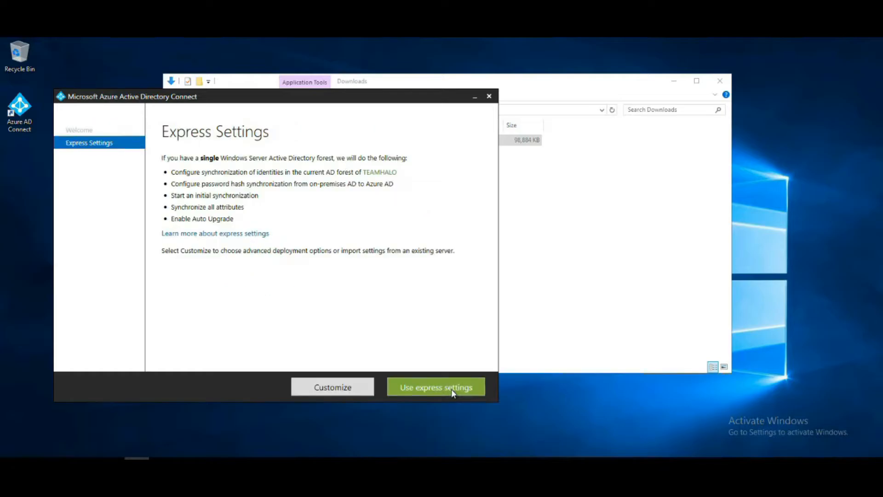
left_click(451, 388)
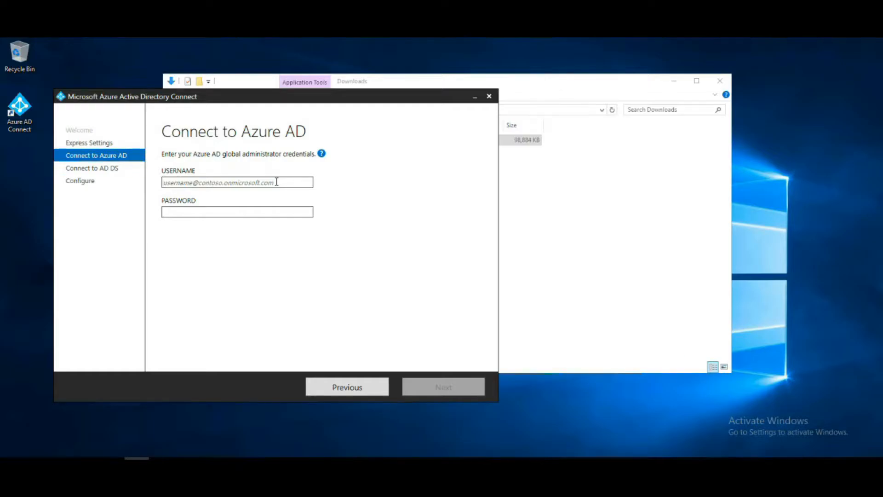
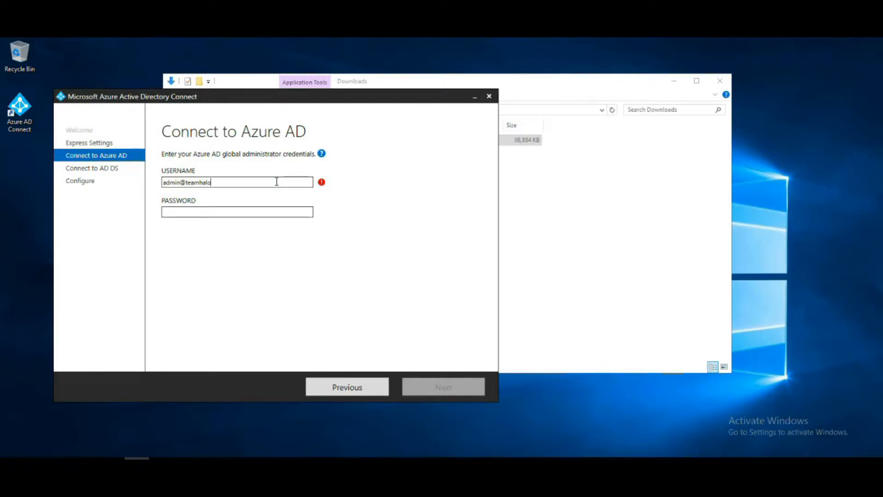
Step: Connect to Azure AD by entering the global administrator's username and password
key("Tab")
type("••••••••••")
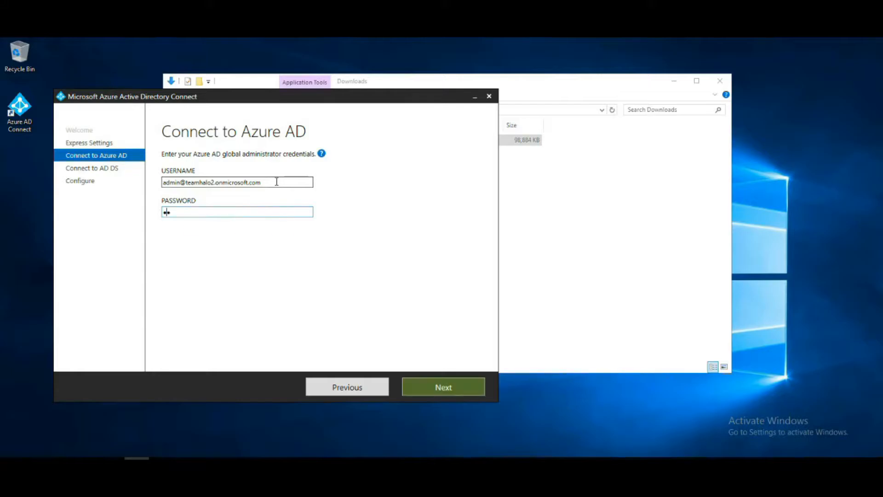
type("•••")
left_click(440, 387)
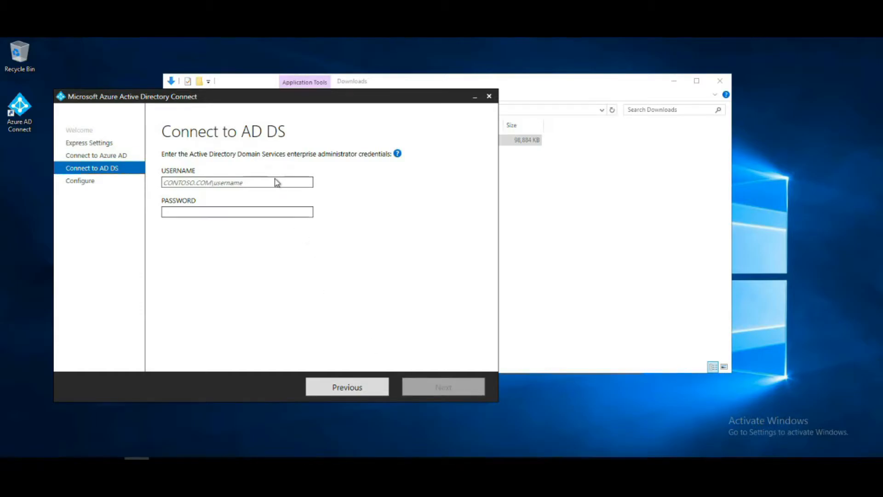
Step: Connect to AD DS with the enterprise administrator account TEAMHALO\Administrator and its password
left_click(276, 180)
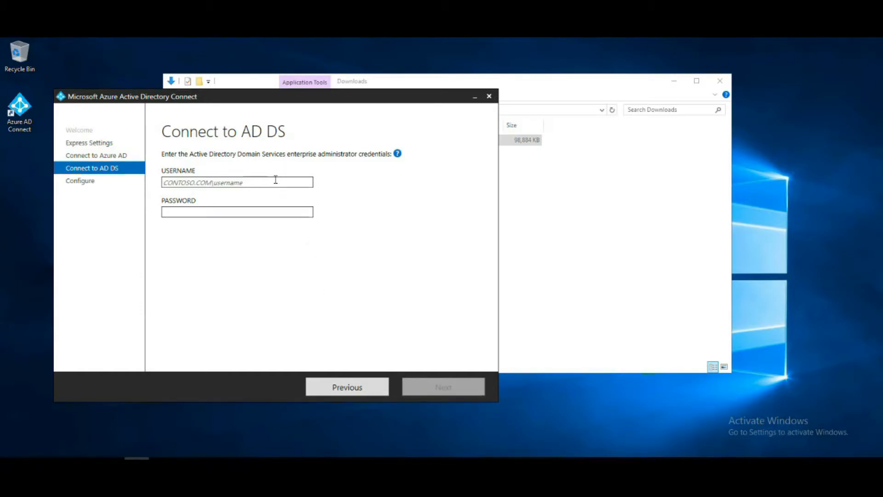
type("TEAMHALO")
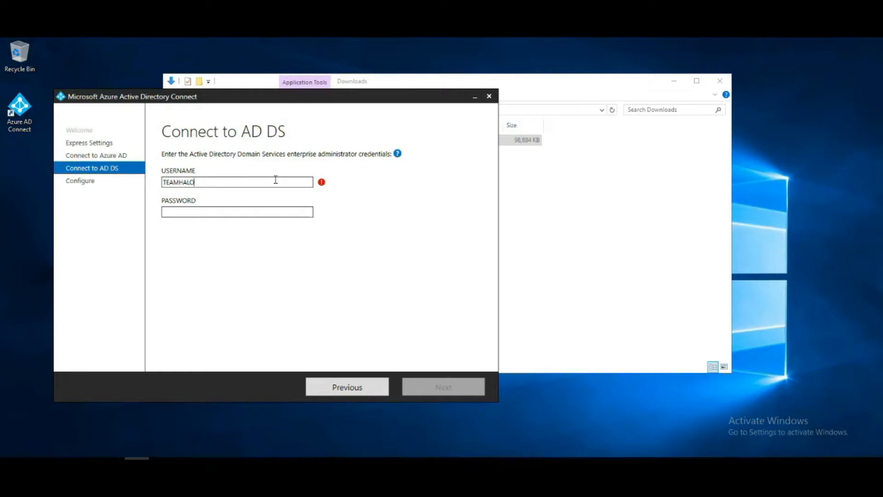
type("\\Administrator")
key("Tab")
type("•••••••••••")
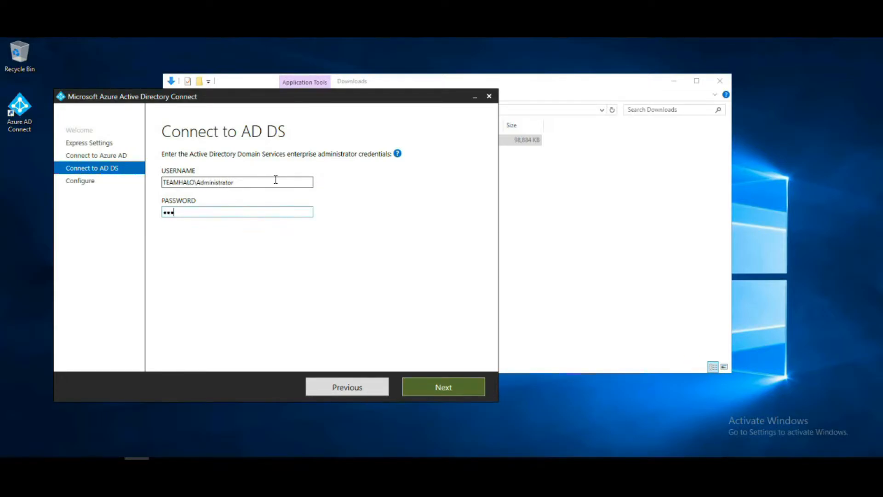
type("••")
left_click(441, 385)
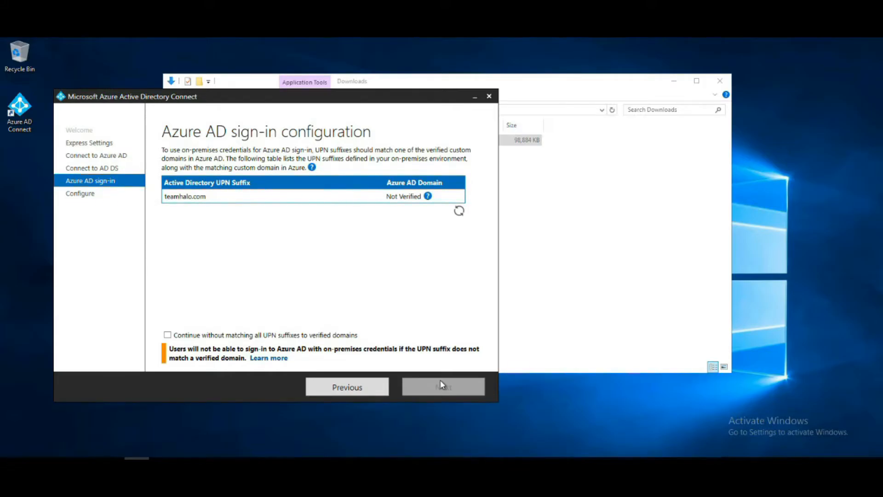
Step: Continue without matching all UPN suffixes to verified domains, and install the Azure AD Connect configuration, exiting setup on completion
left_click(459, 210)
left_click(317, 339)
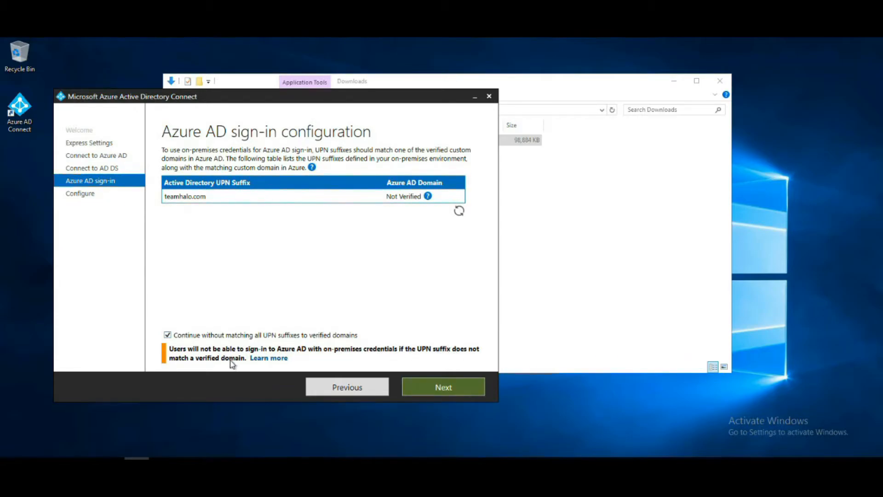
left_click(429, 385)
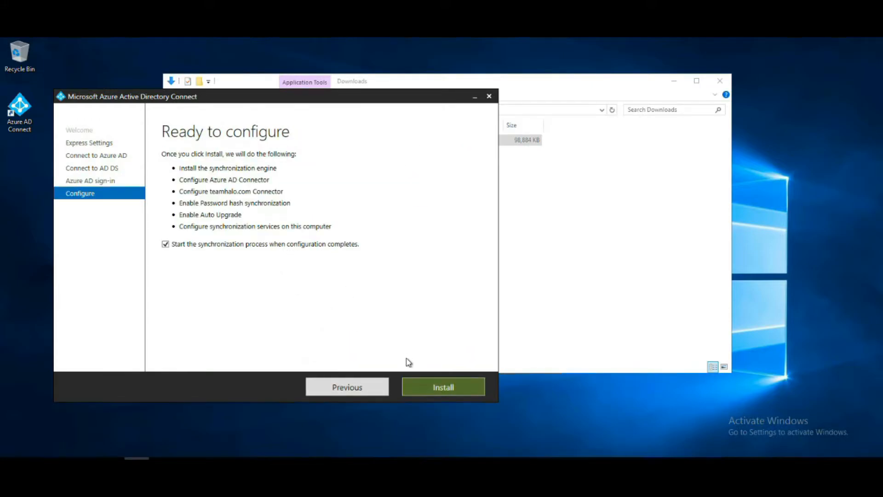
left_click(422, 382)
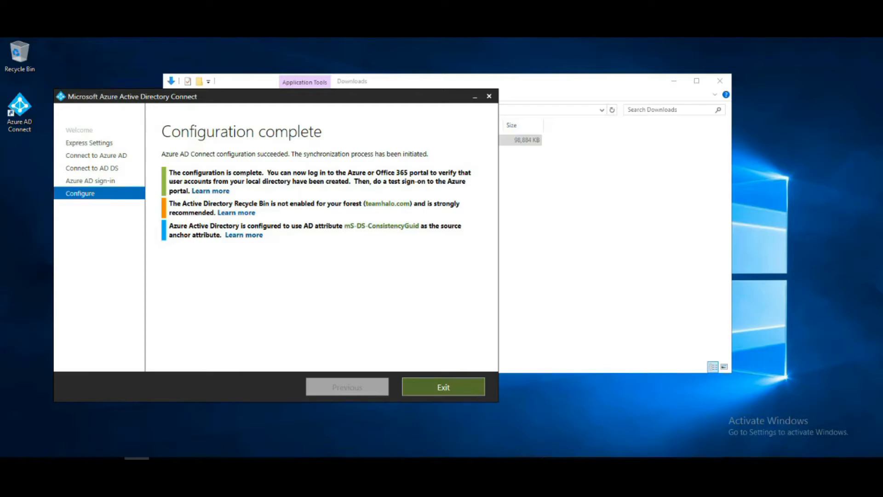
left_click(444, 387)
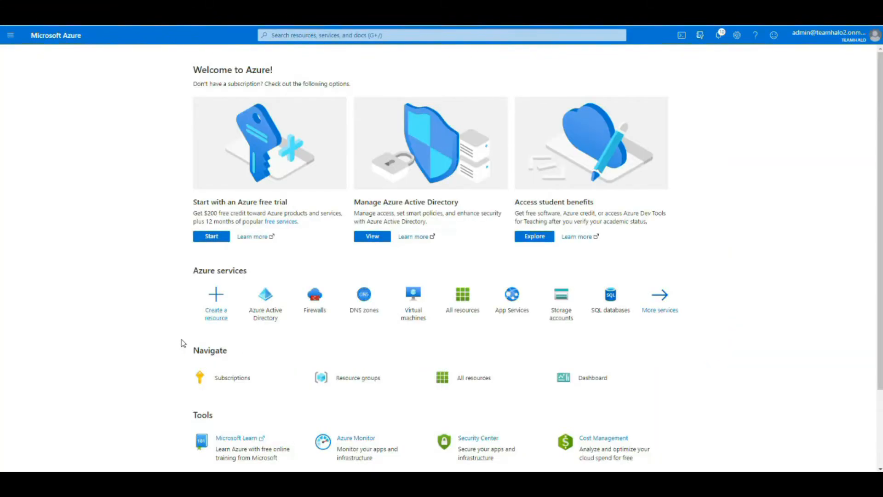
Step: In the Azure portal, open the Azure Active Directory user list and mark Win10 Admin01 and Win10 Admin02 to check their directory sync
left_click(10, 37)
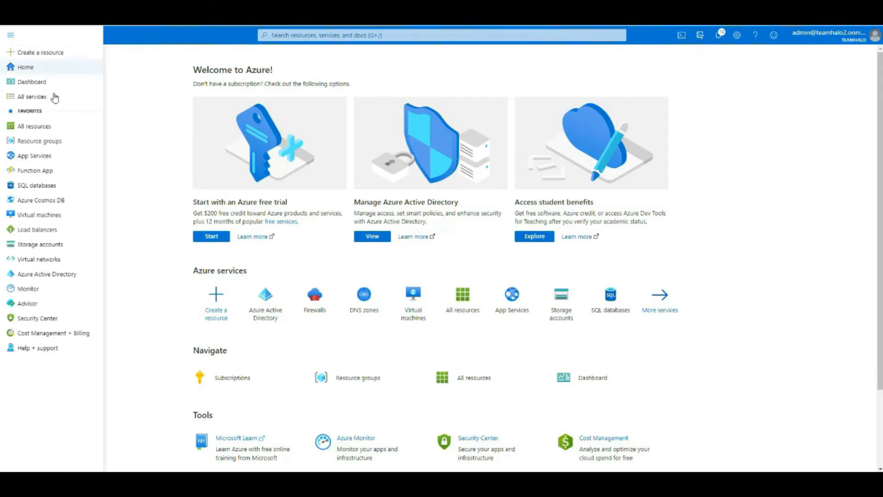
left_click(54, 273)
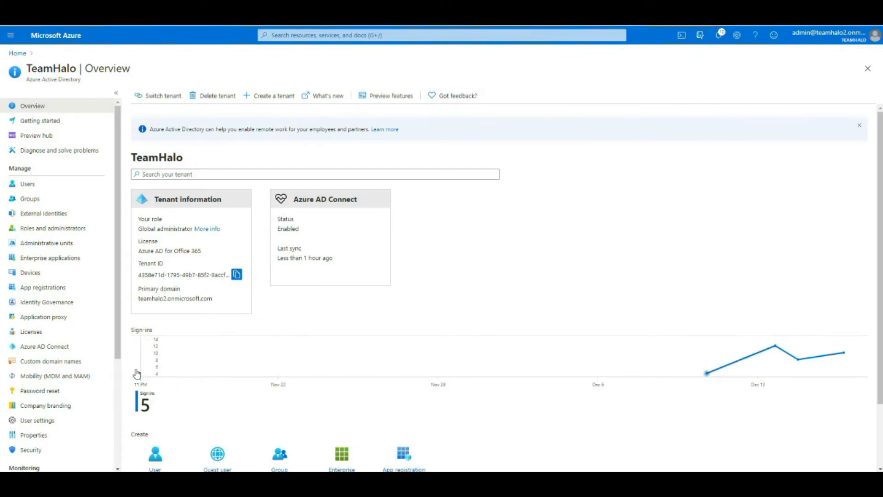
left_click(27, 186)
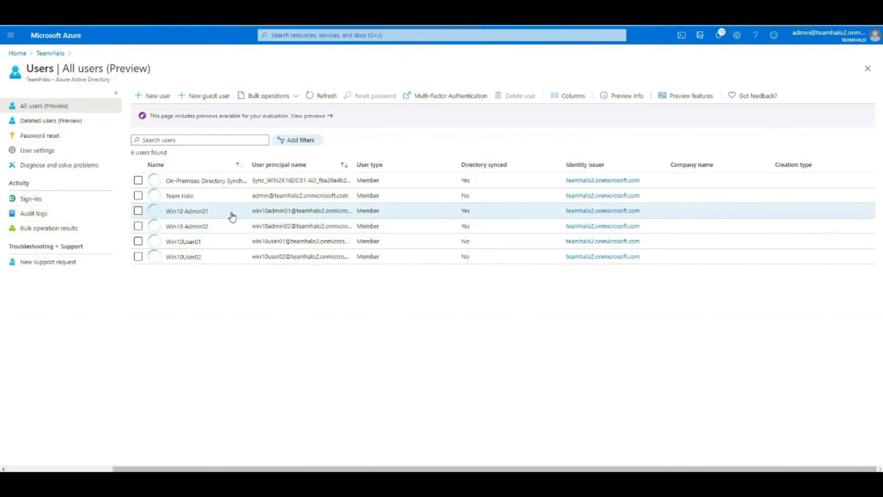
left_click(139, 211)
left_click(138, 226)
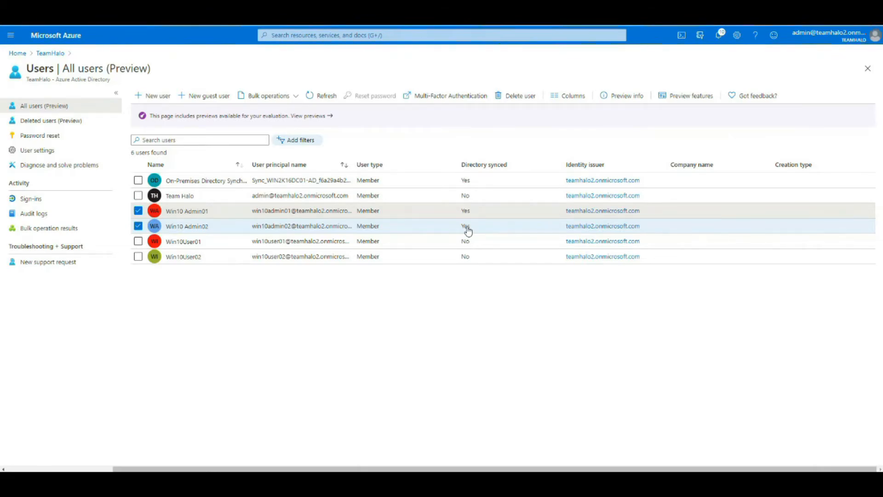
Step: Open the TeamHalo groups list, mark the Intune Admins group to check its source, and return to the tenant overview
left_click(50, 53)
left_click(25, 197)
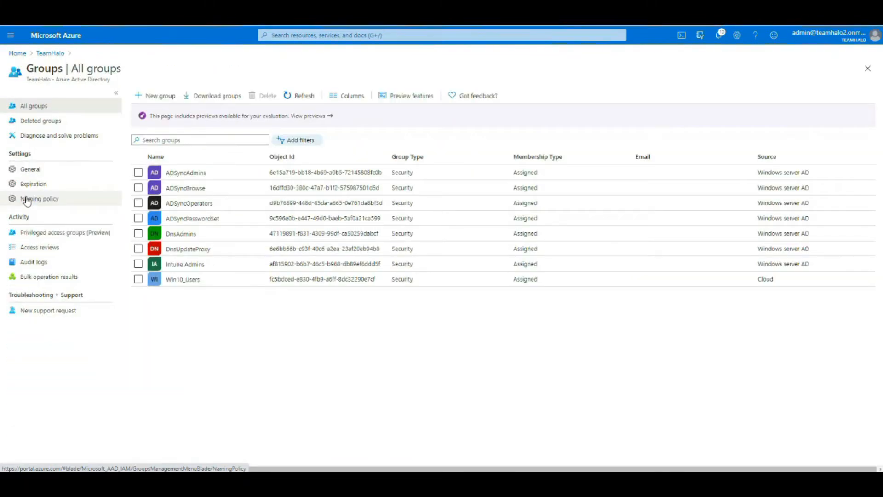
left_click(138, 265)
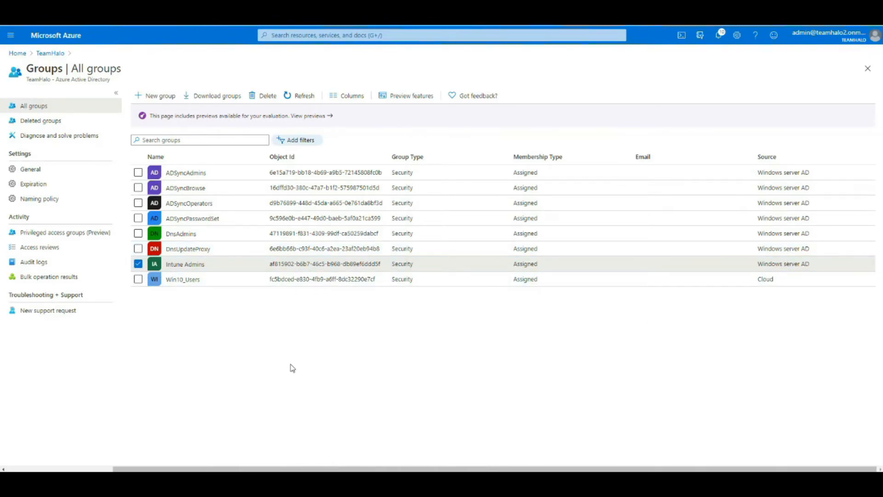
left_click(41, 55)
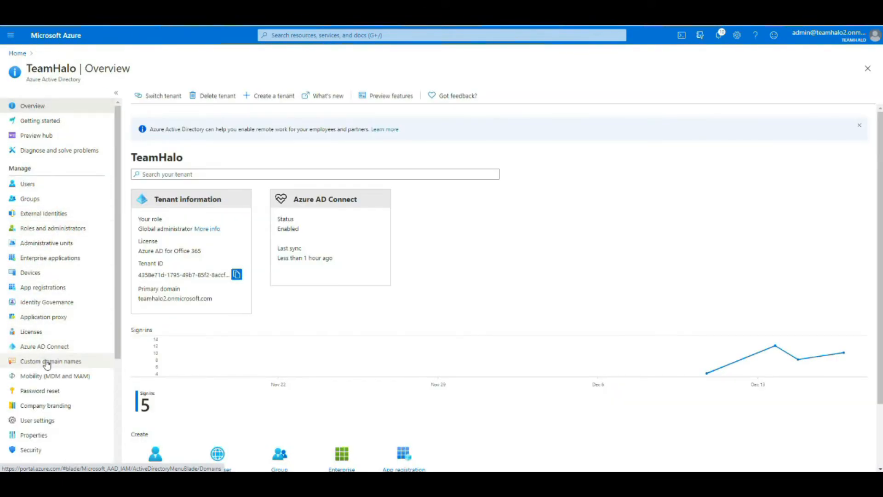
Step: Open the TeamHalo tenant's custom domain names
left_click(47, 363)
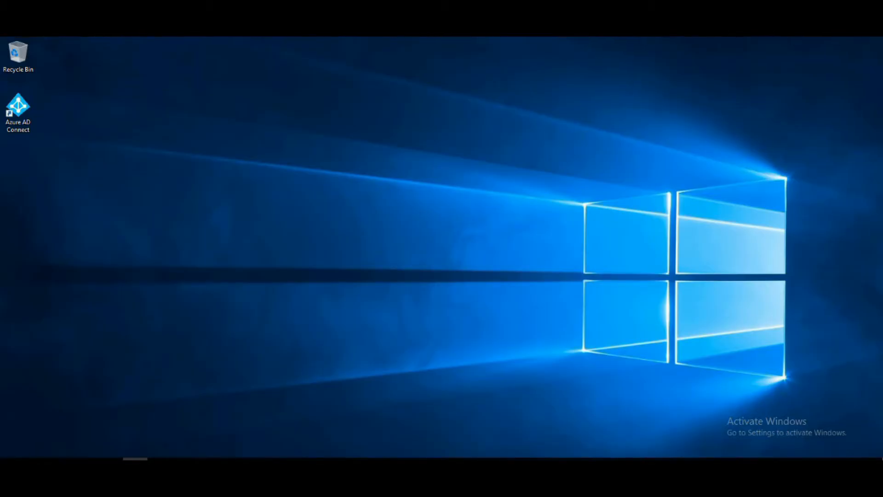
Step: Switch to the domain controller and open Synchronization Service from the Azure AD Connect program group
left_click(11, 460)
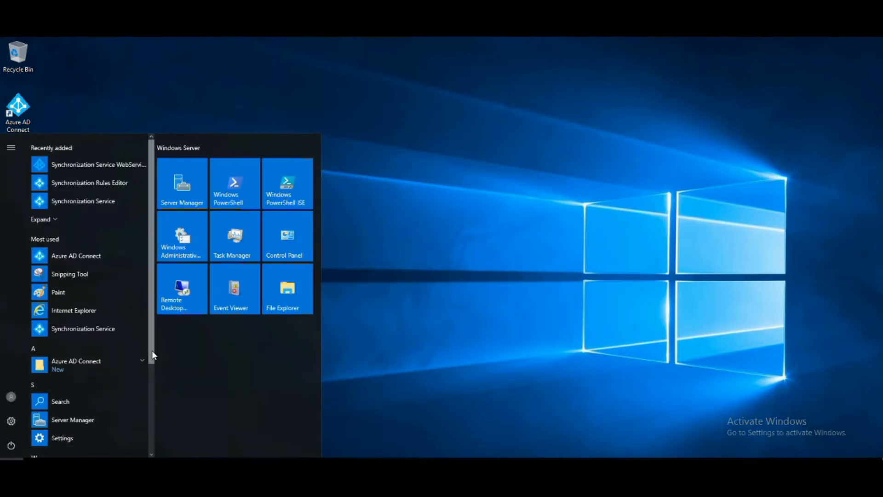
scroll(152, 396, "down", 2)
scroll(155, 419, "down", 1)
left_click(143, 267)
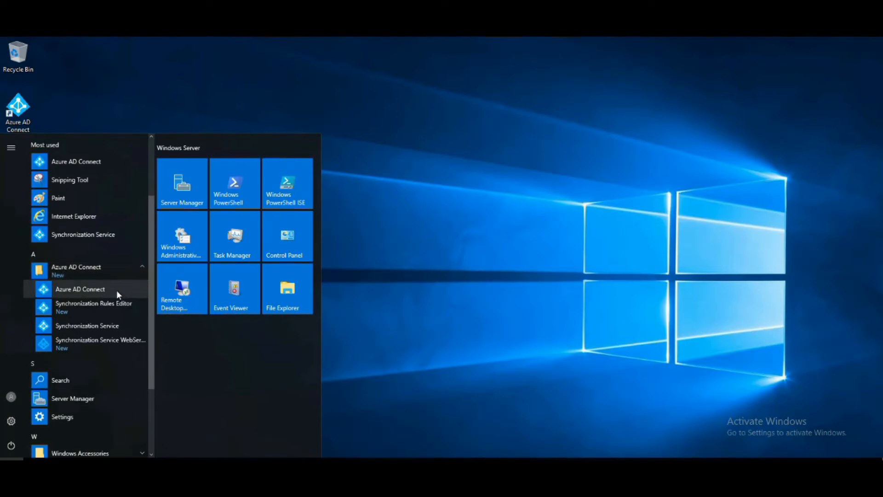
left_click(115, 325)
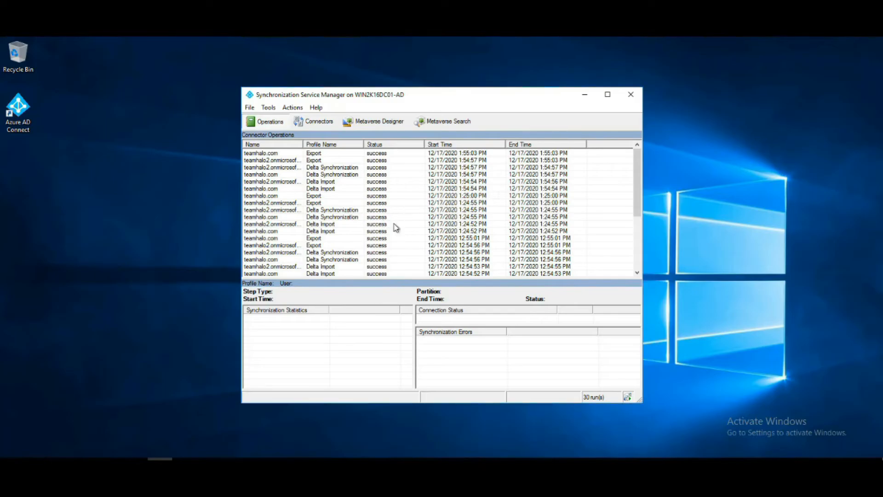
Step: Review the statistics of the earliest Full Import and Full Synchronization runs for both connectors, and close Synchronization Service Manager
left_click_drag(638, 193, 637, 246)
left_click(325, 267)
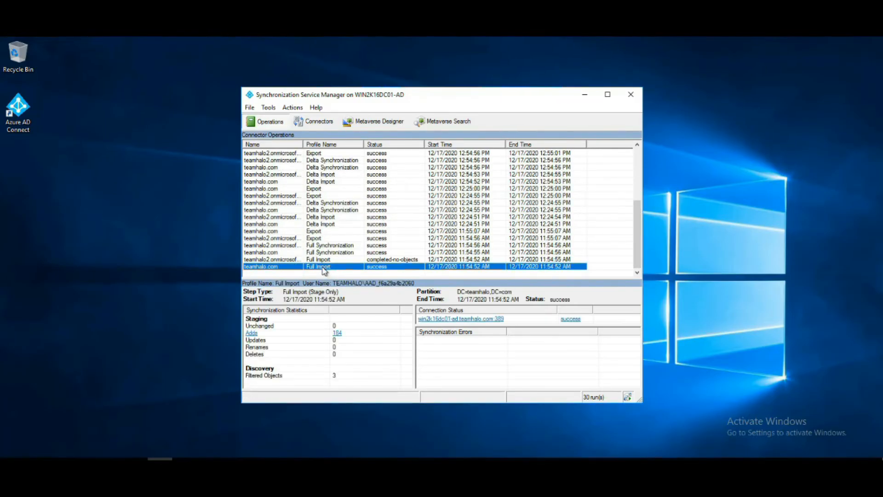
left_click(323, 260)
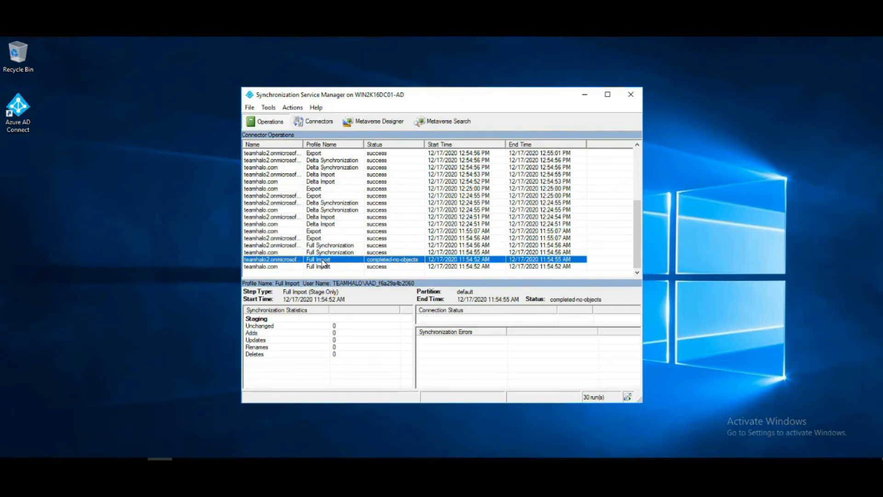
left_click(325, 253)
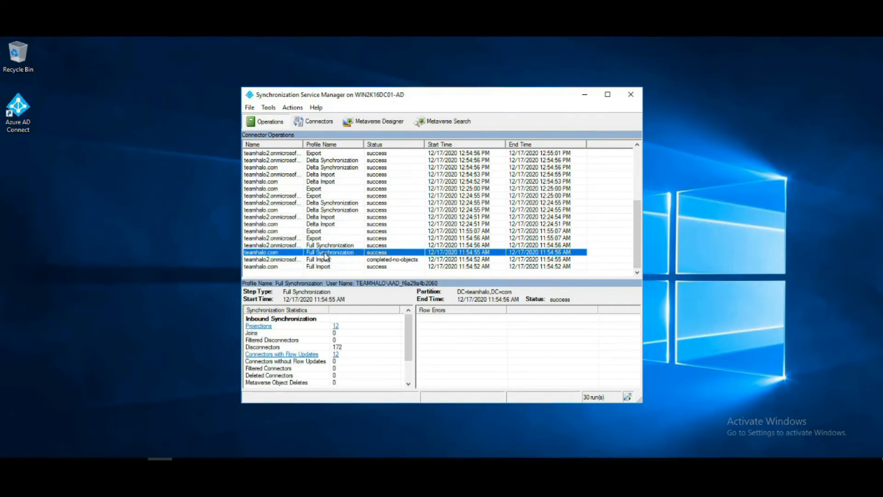
left_click(328, 245)
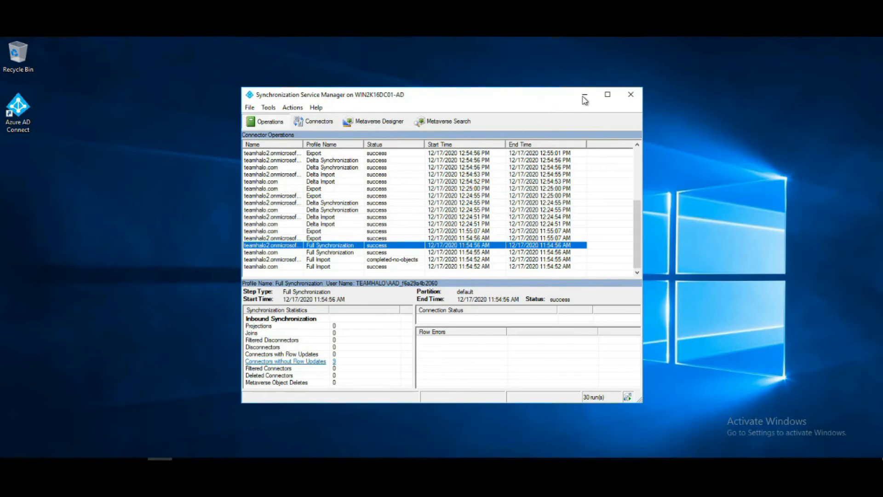
left_click(631, 95)
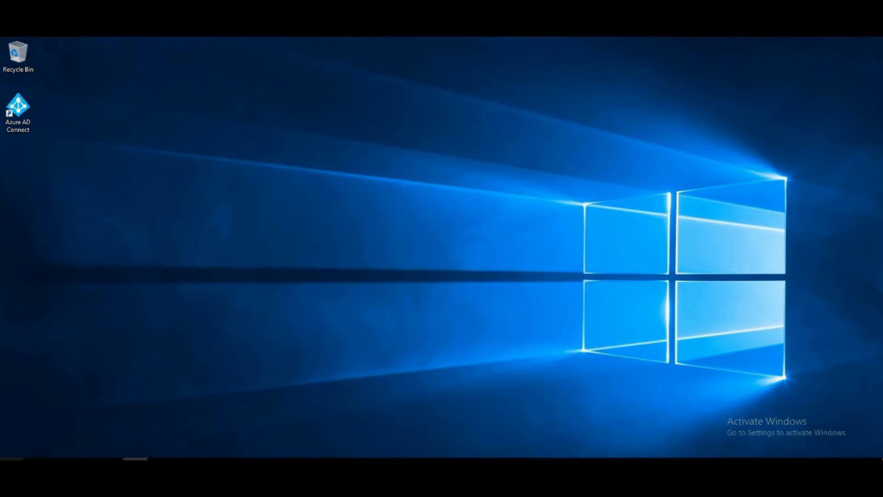
Step: Open the Azure AD Connect wizard, view its additional configuration tasks, and close it without selecting any
left_click(11, 459)
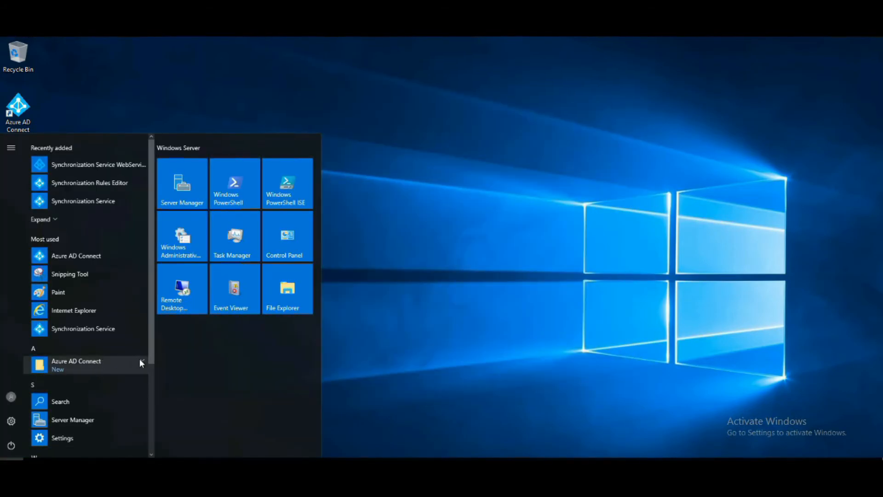
left_click(140, 361)
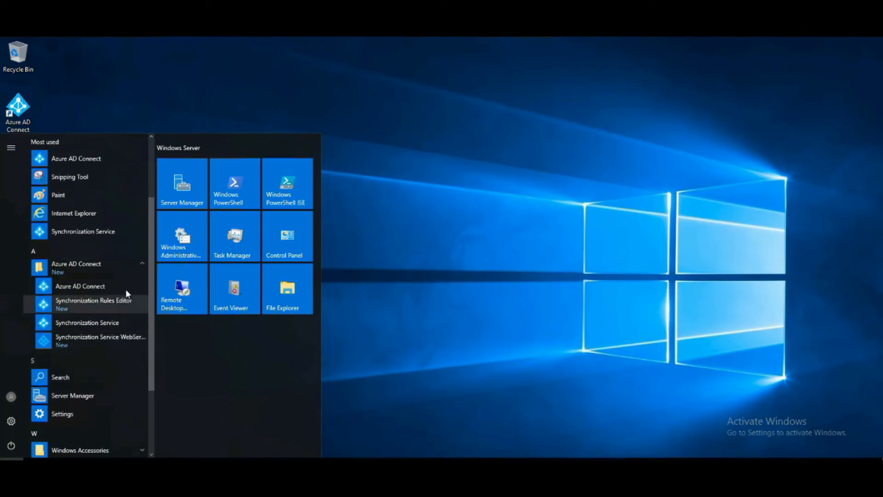
left_click(119, 286)
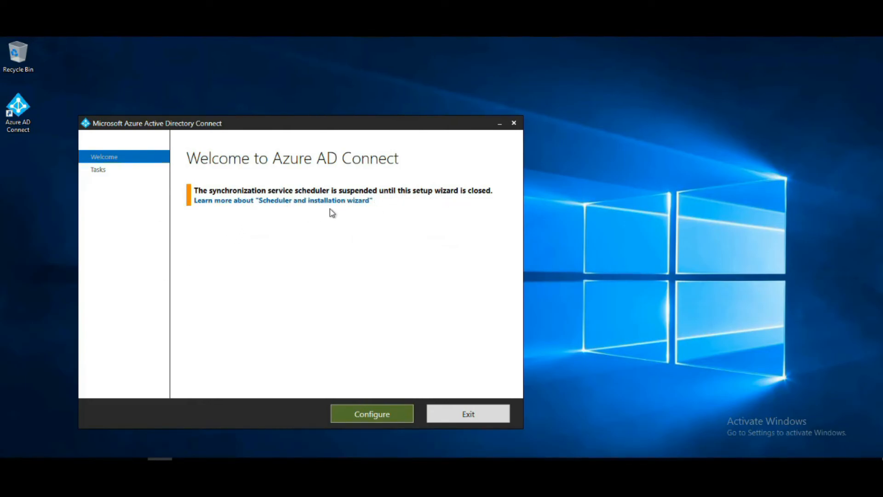
left_click(379, 416)
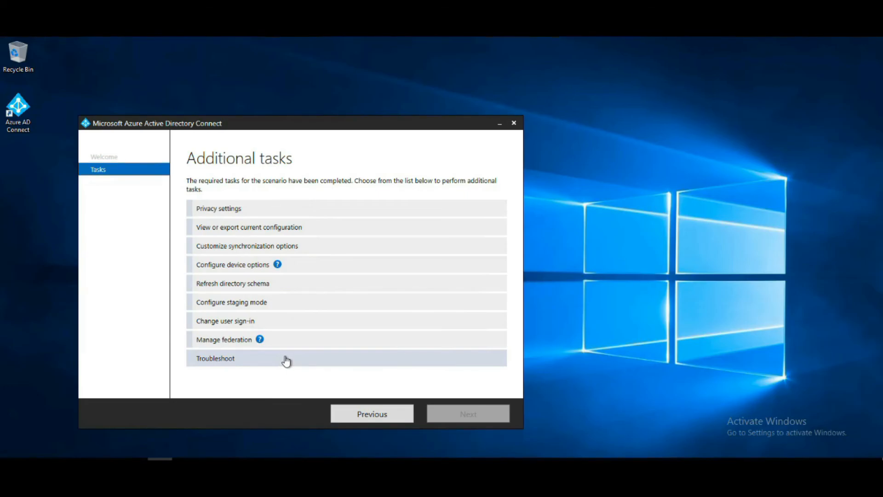
left_click(514, 123)
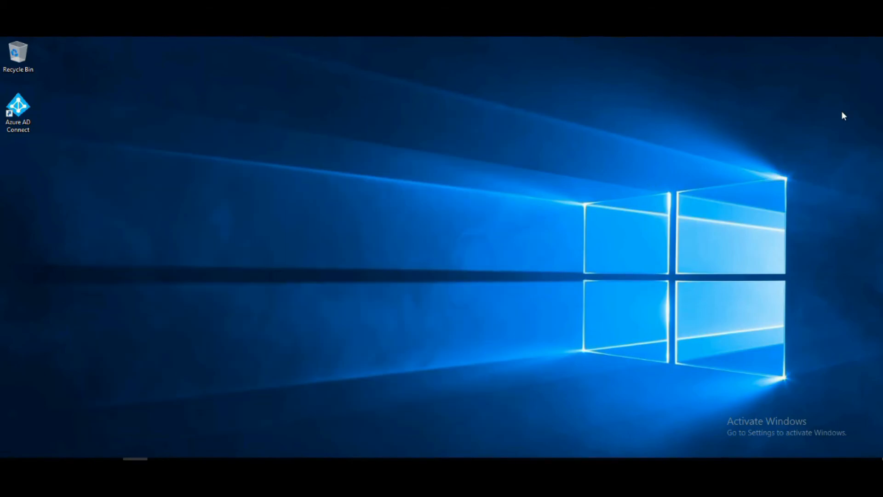